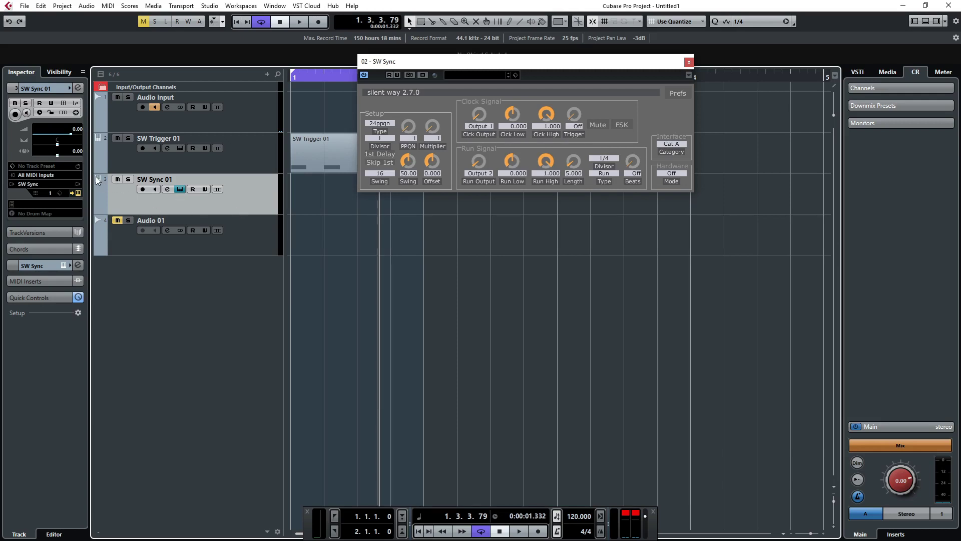
Try a track delay of -30 on SW Sync 01 while playing the loop, and reset the delay to 0
double_click(76, 151)
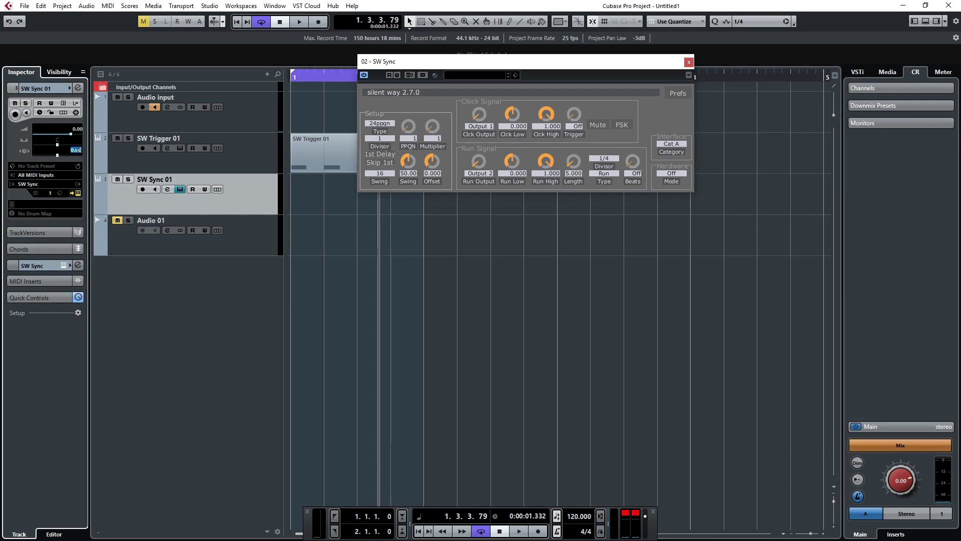
click(368, 226)
key(space)
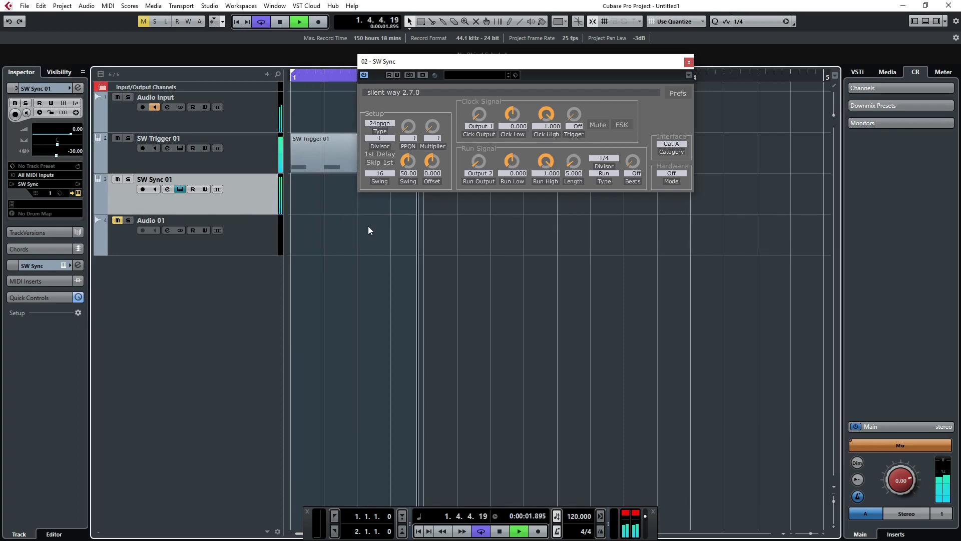
key(space)
click(74, 156)
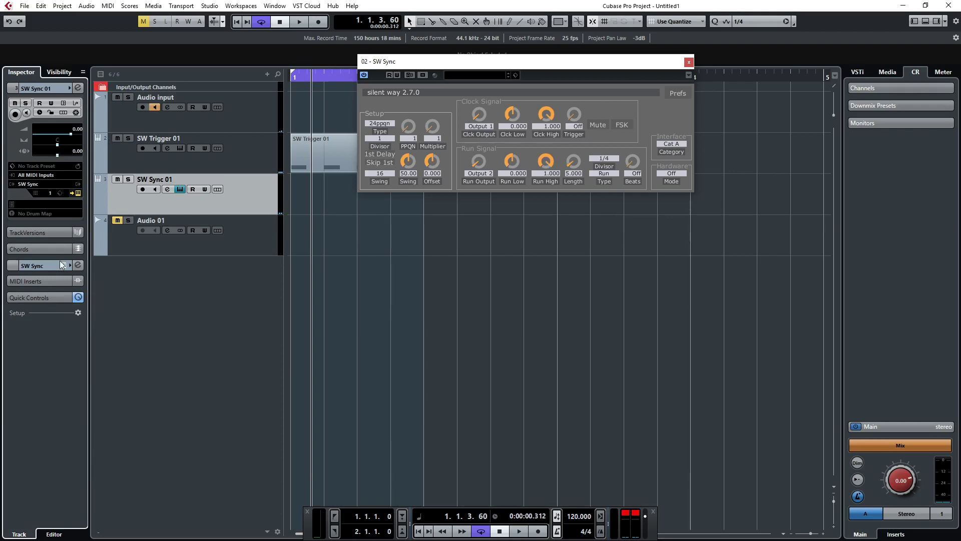
Open the Latency Delay audio insert on SW Sync 01 and turn off its bypass
click(35, 268)
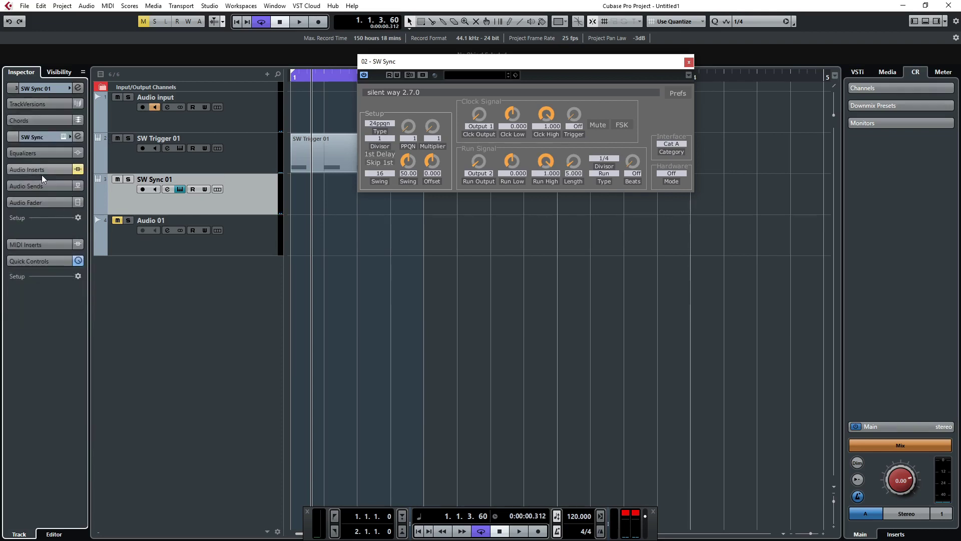
click(41, 171)
click(39, 189)
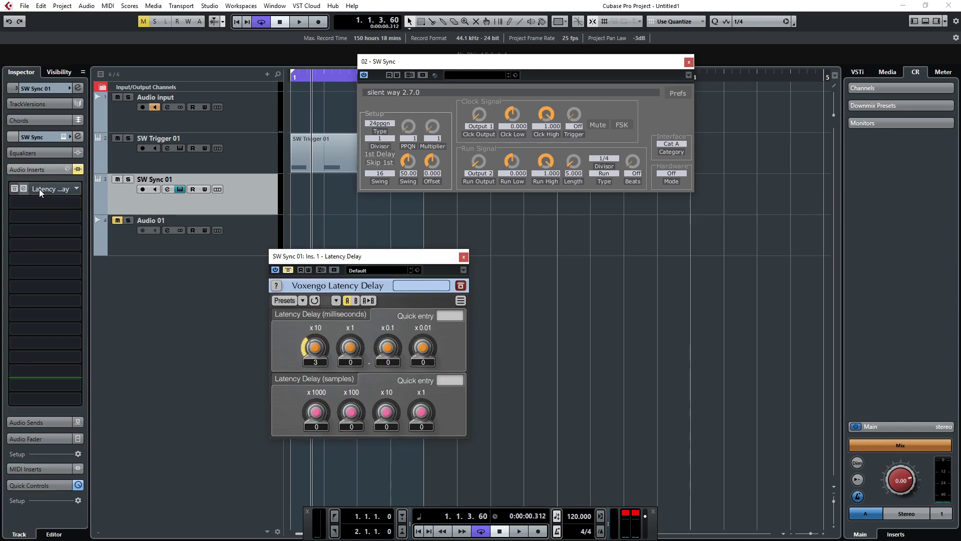
drag(408, 259, 390, 94)
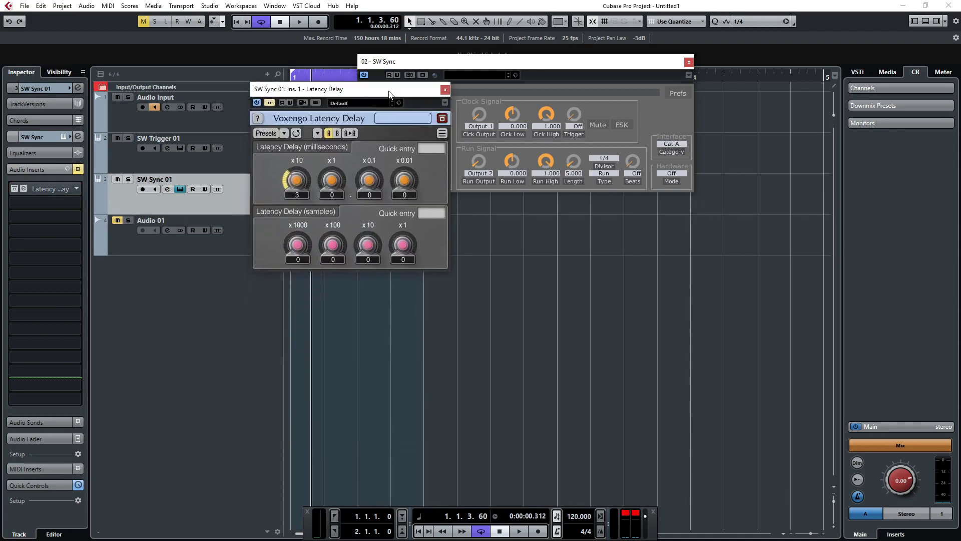
click(270, 103)
Close the SW Sync and Latency Delay windows and play the loop to check the sync timing
drag(657, 66, 736, 188)
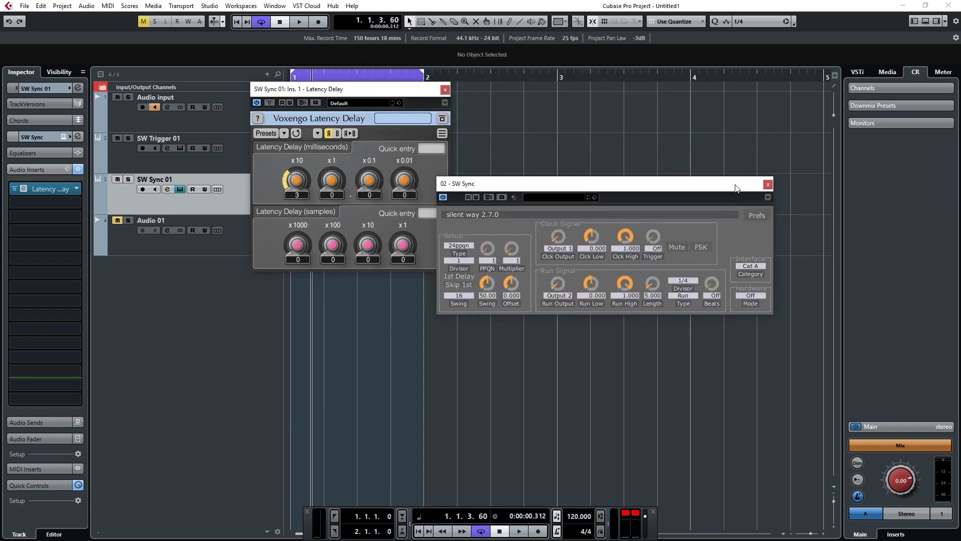
click(771, 186)
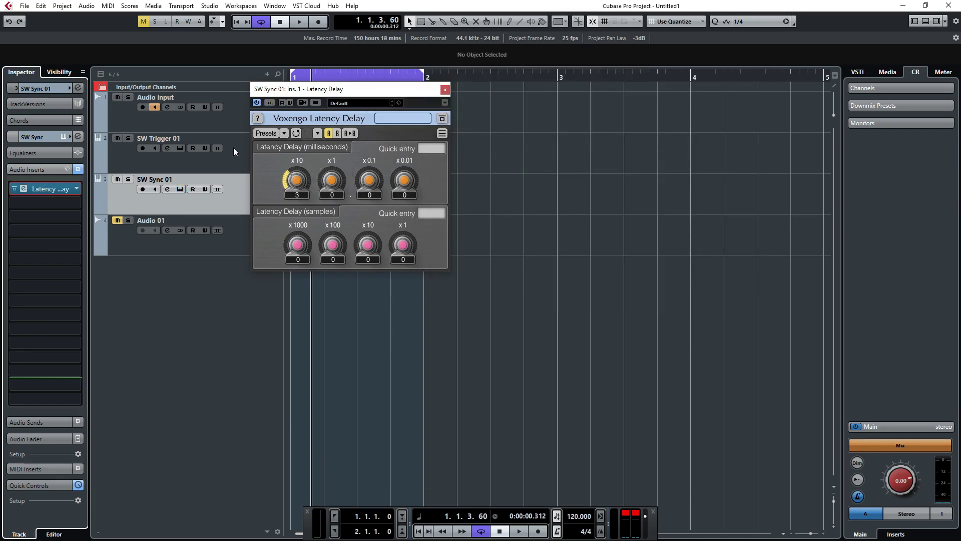
drag(294, 191, 295, 201)
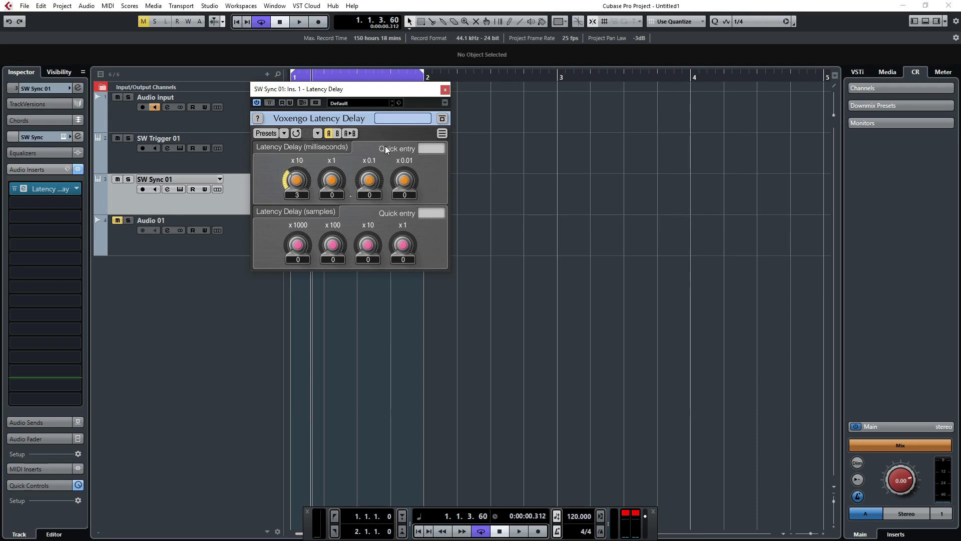
click(445, 90)
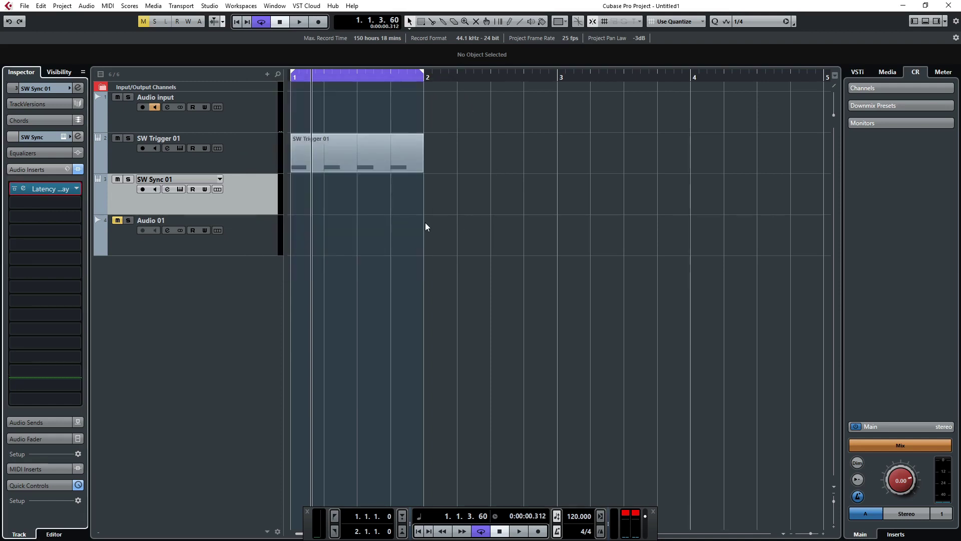
key(space)
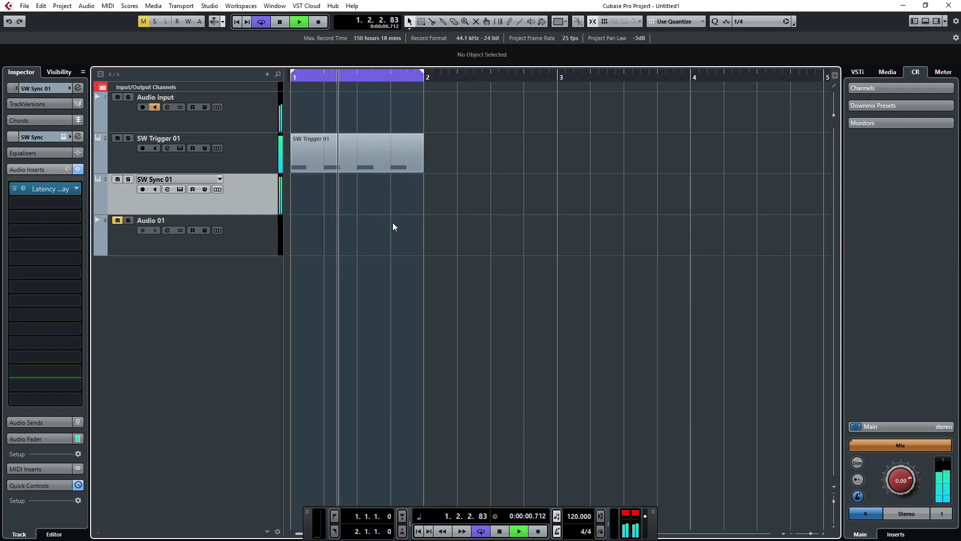
key(space)
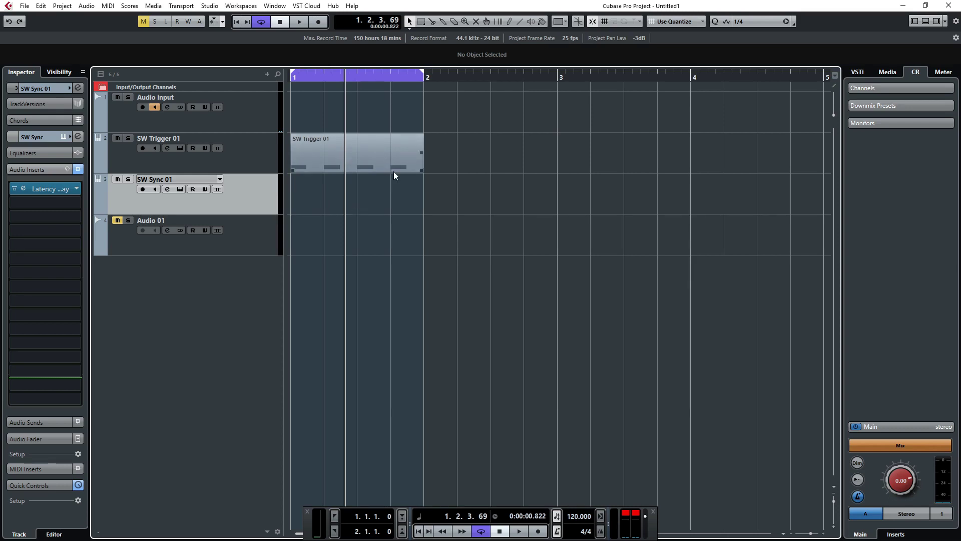
Unmute the Audio 01 track and examine the CV Output options in its Gatekeeper insert
click(118, 220)
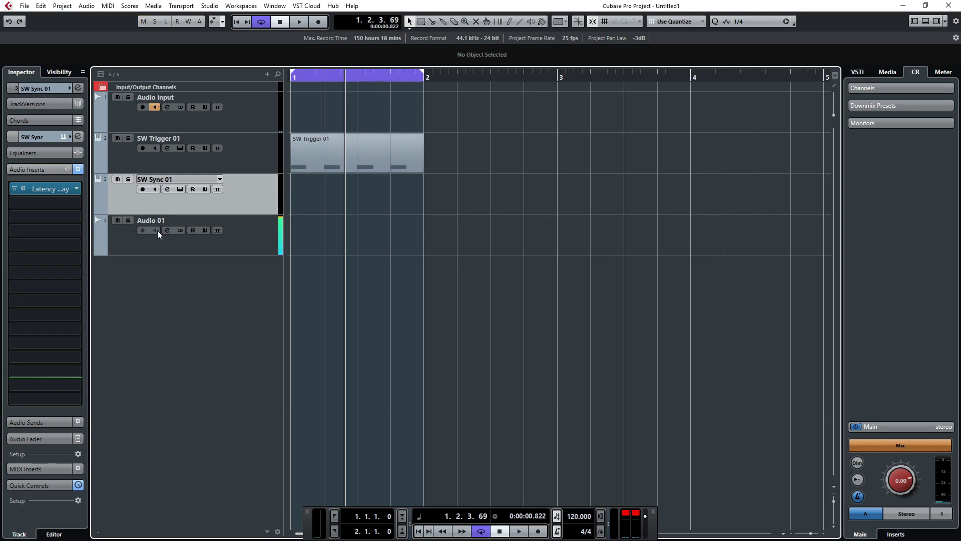
click(255, 248)
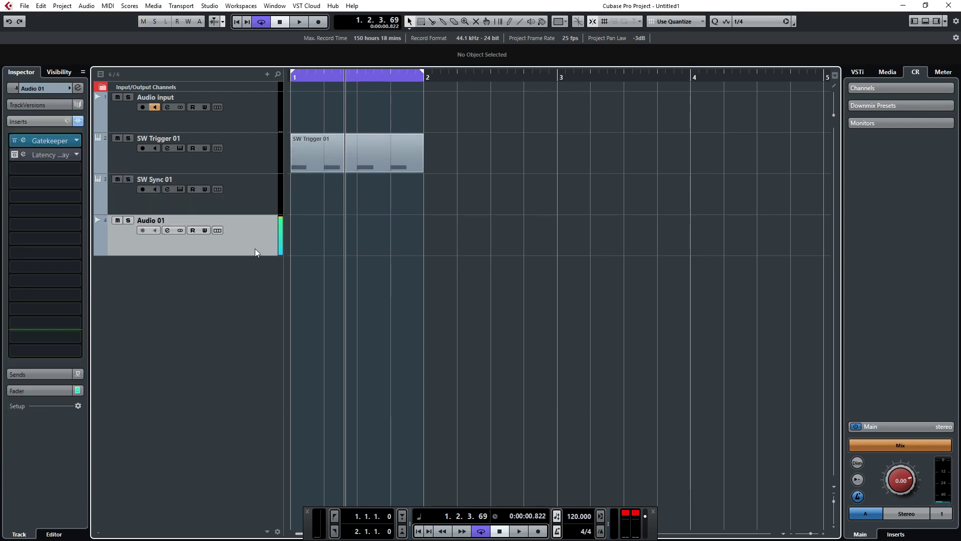
click(46, 140)
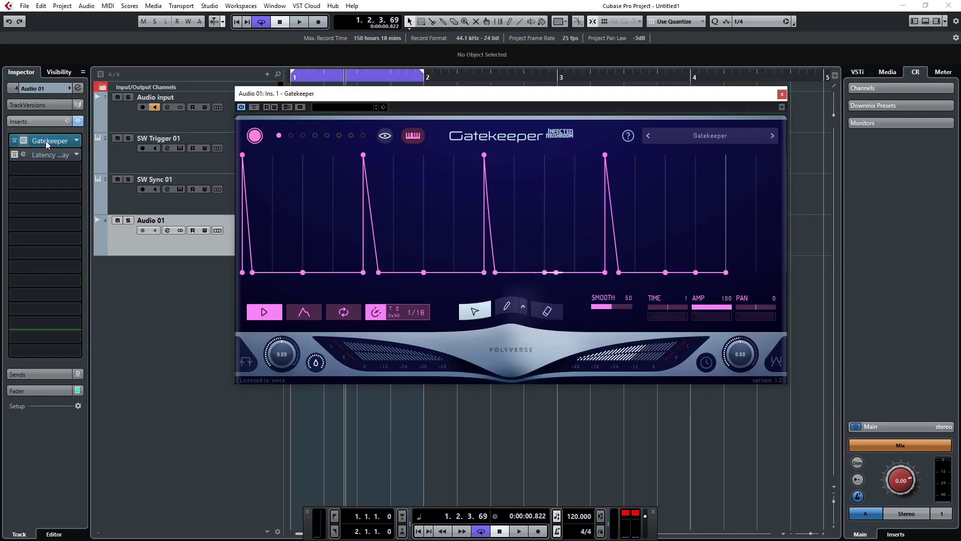
right_click(304, 273)
mouse_move(326, 254)
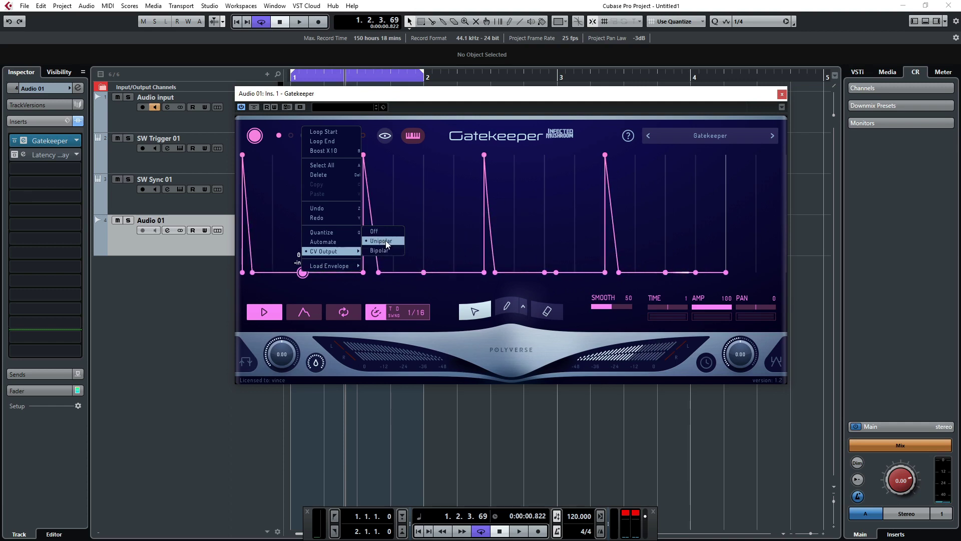
click(775, 103)
click(781, 95)
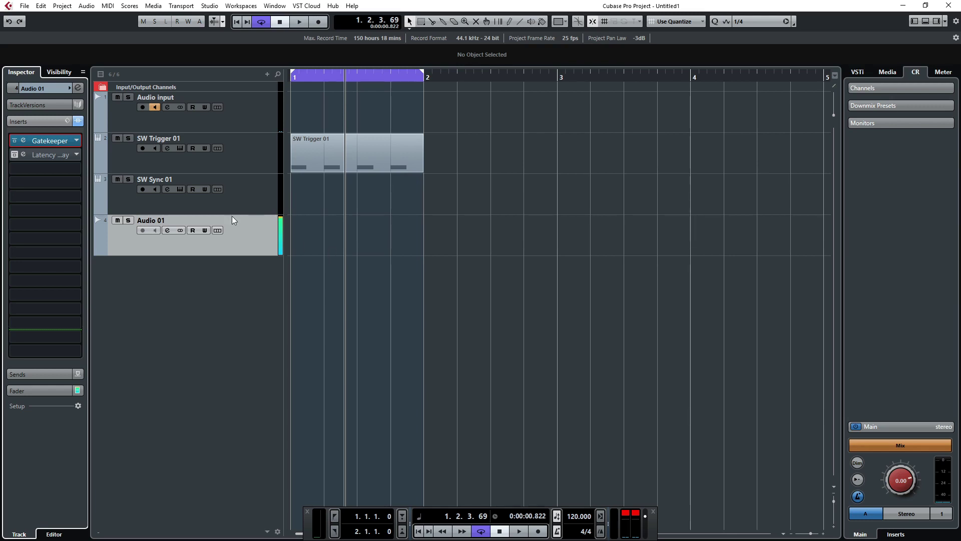
Reopen Gatekeeper on Audio 01 and play the loop with monitoring enabled on the Audio input track
click(266, 249)
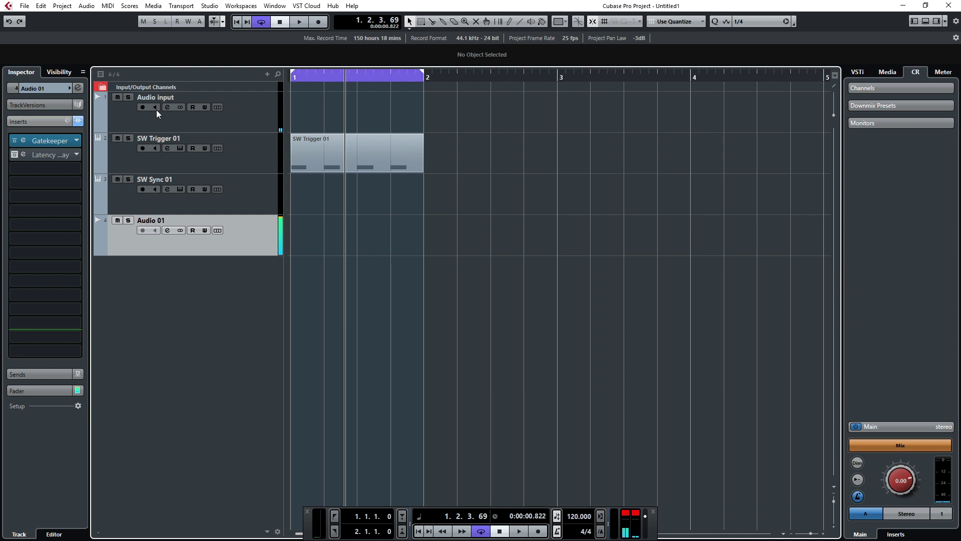
click(262, 204)
click(194, 230)
click(43, 143)
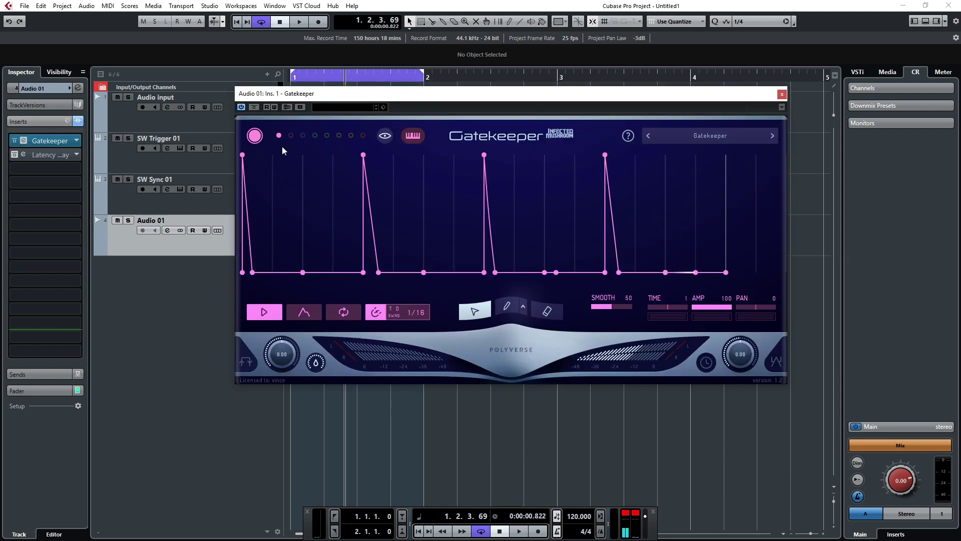
drag(443, 100, 566, 110)
click(154, 107)
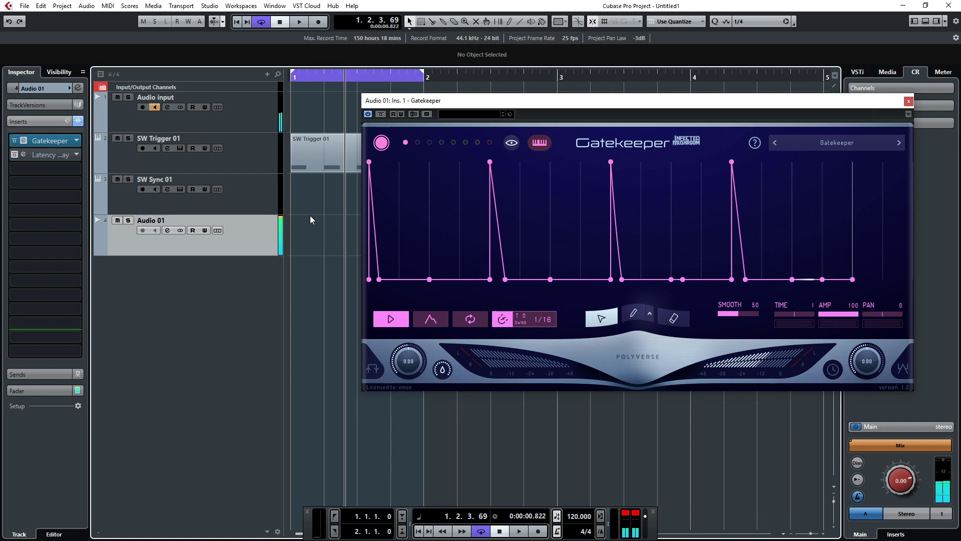
key(space)
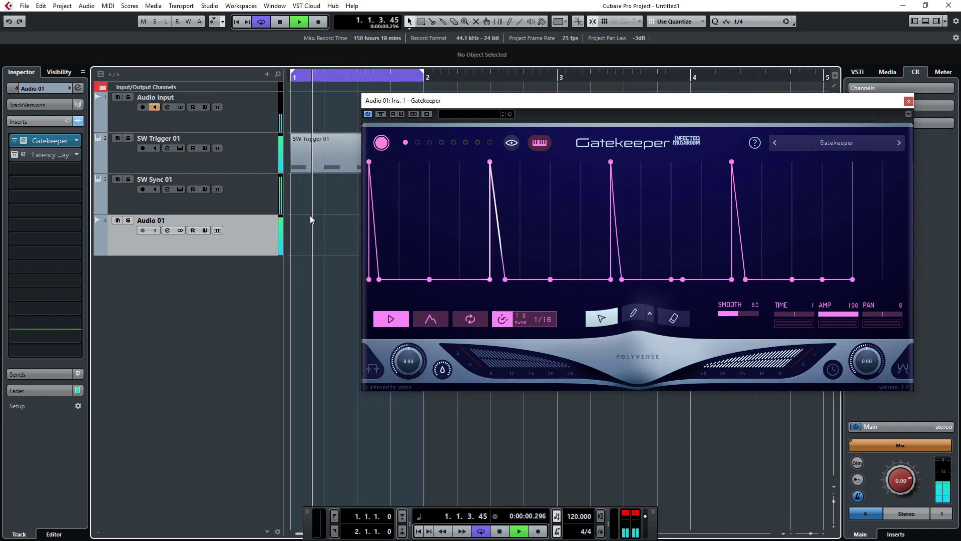
key(space)
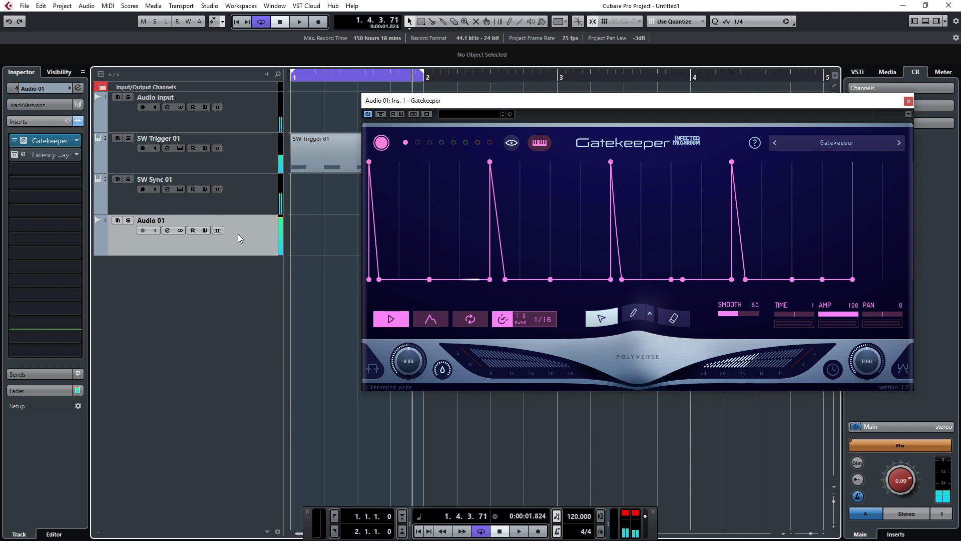
Set the track delay of Audio 01 to -30
click(42, 89)
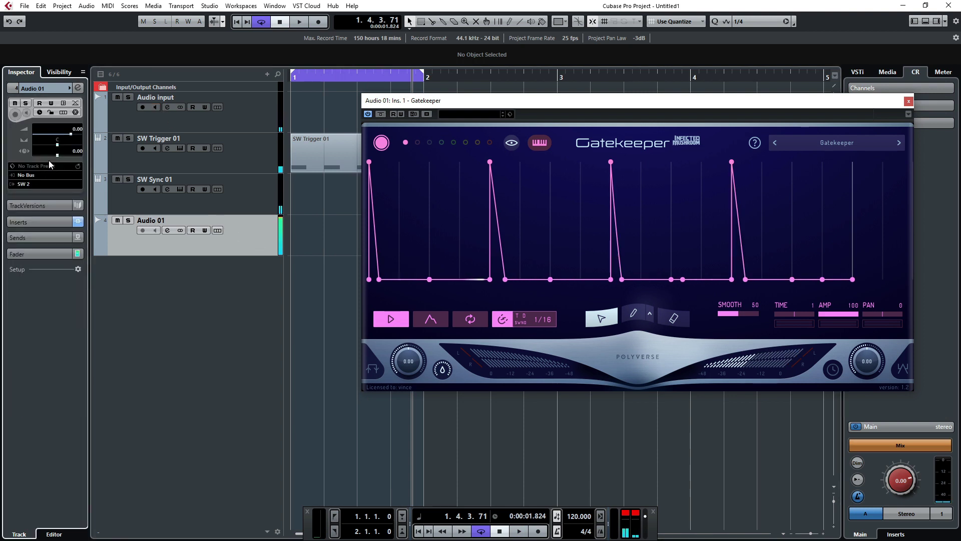
double_click(76, 150)
text(-30)
key(Return)
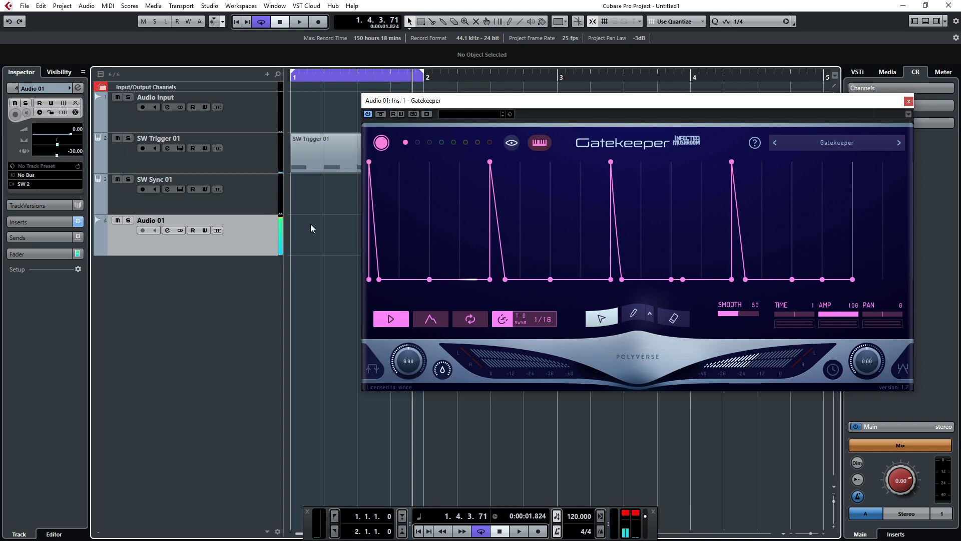
Play the loop and briefly monitor the Audio input track to check the timing with the Audio 01 track delay
key(space)
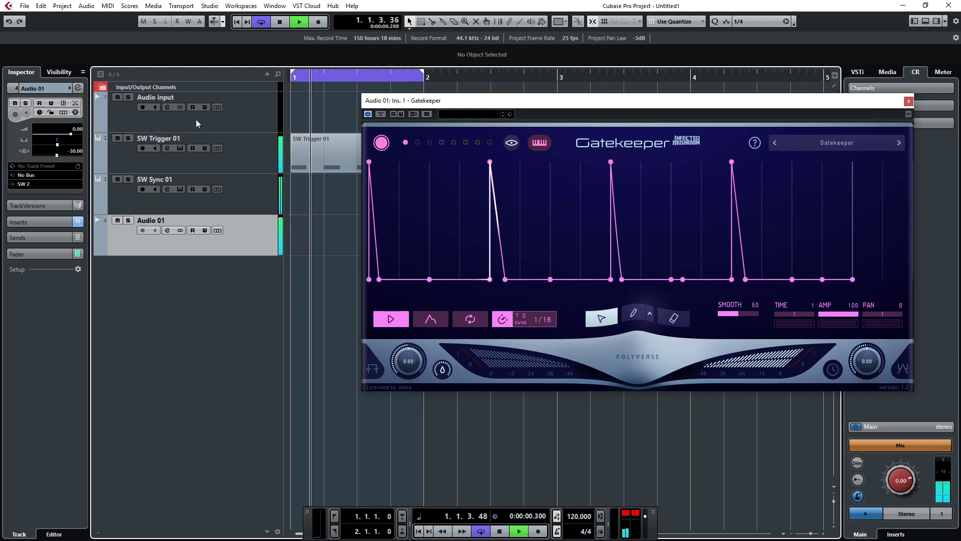
click(155, 108)
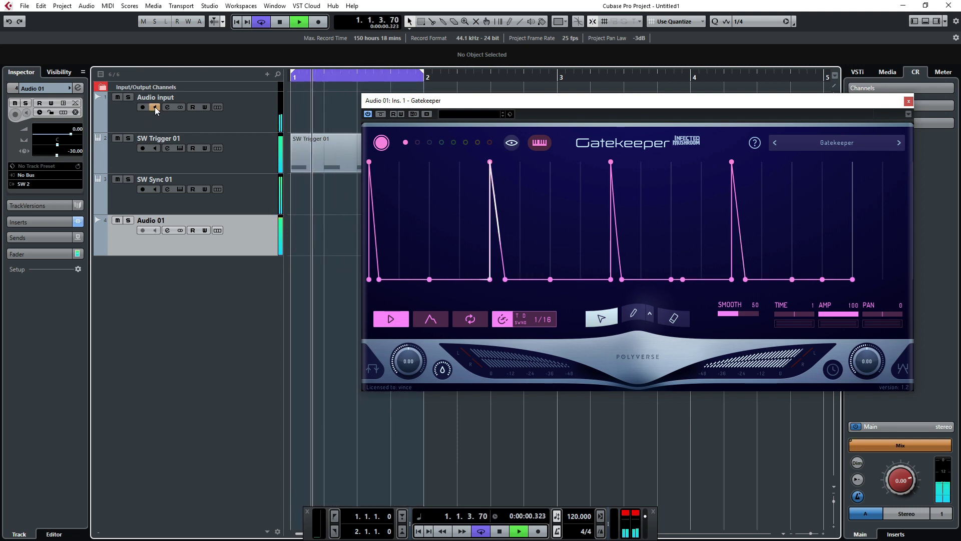
click(156, 107)
key(space)
Open the Latency Delay insert on Audio 01 and turn off its bypass
click(49, 223)
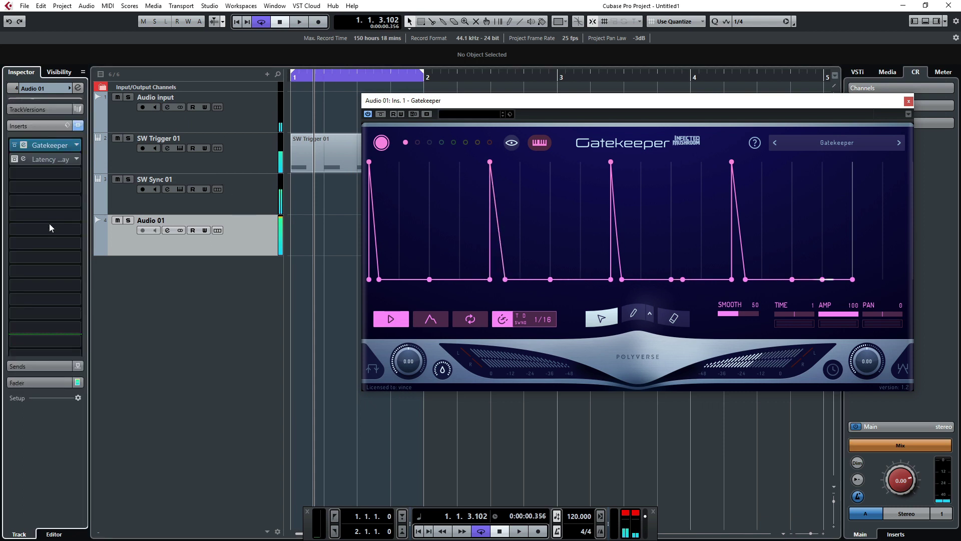
click(51, 154)
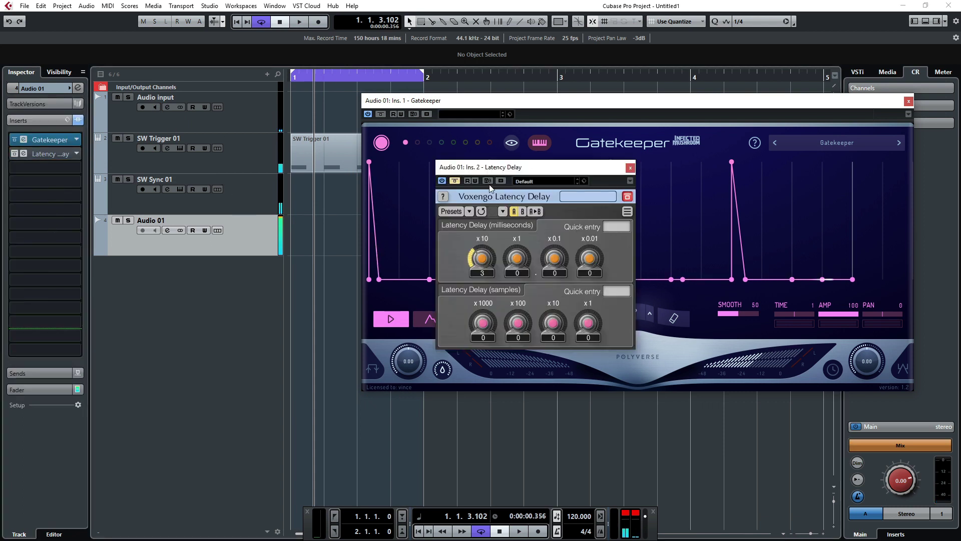
click(455, 180)
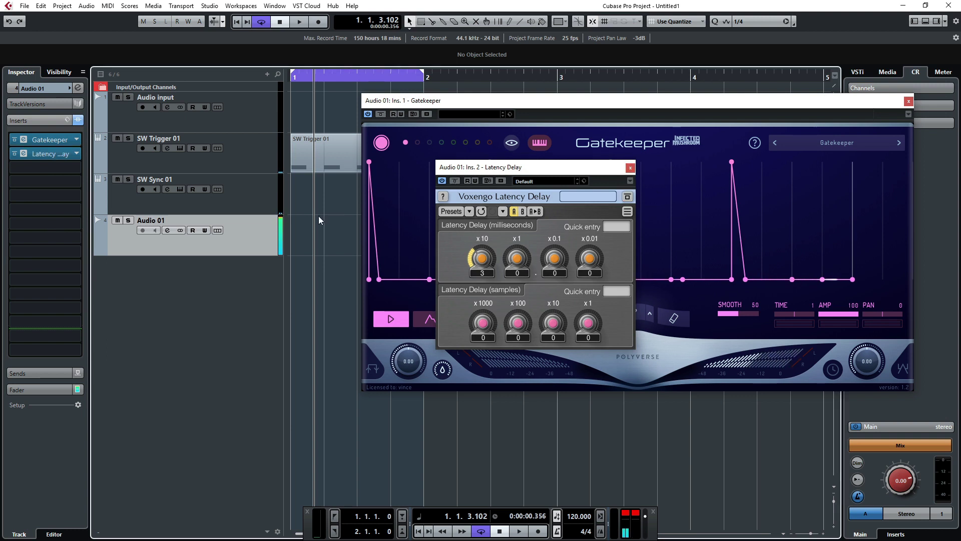
Play the loop with Audio input monitored to check the Audio 01 timing, and close the Latency Delay and Gatekeeper windows
key(space)
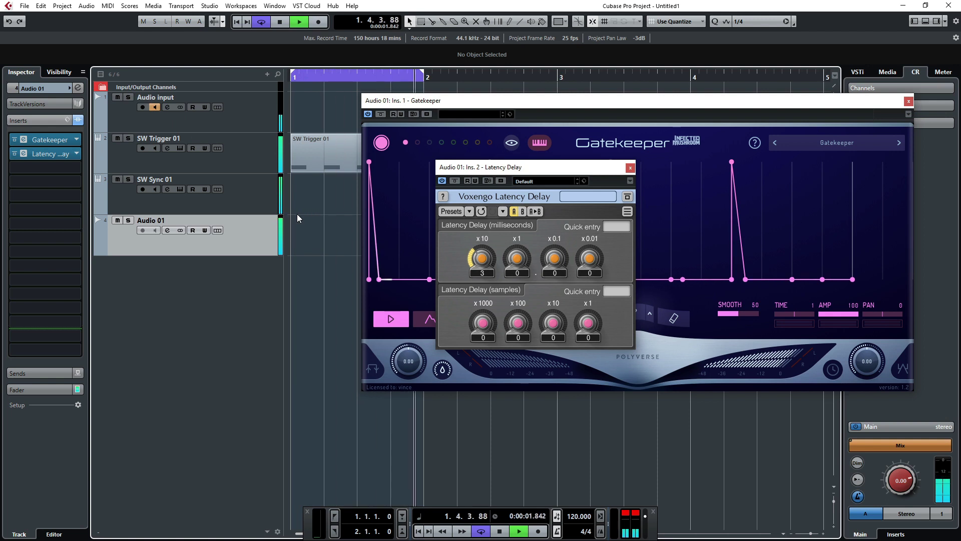
key(space)
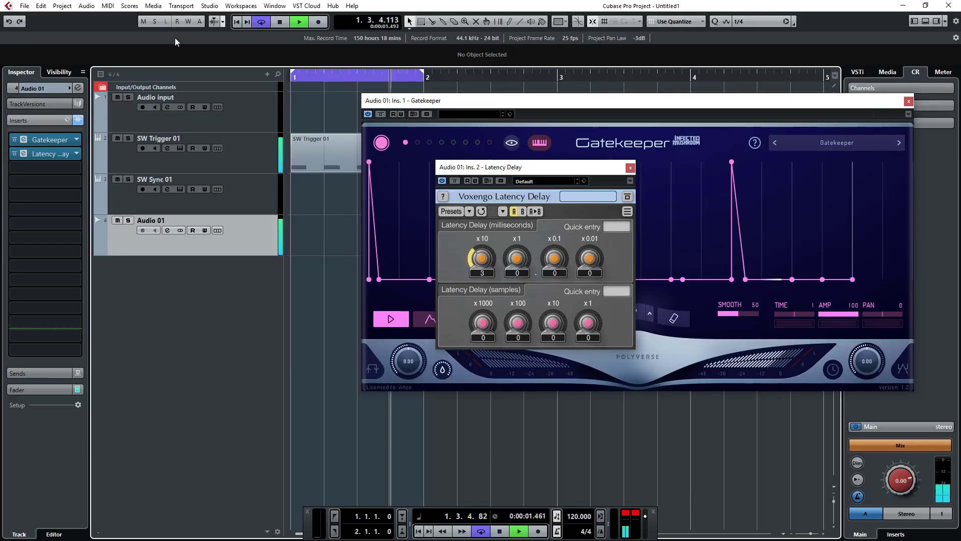
click(154, 108)
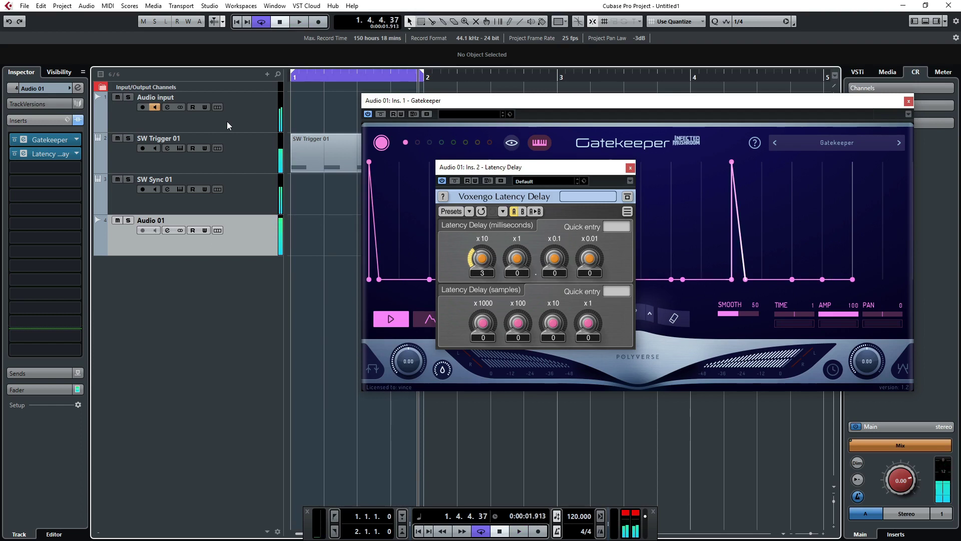
click(154, 107)
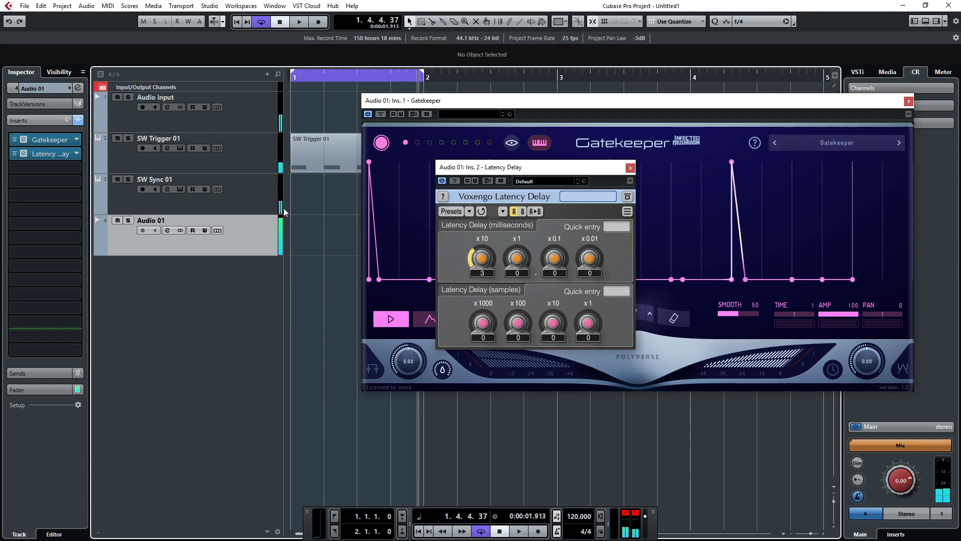
click(630, 168)
click(909, 102)
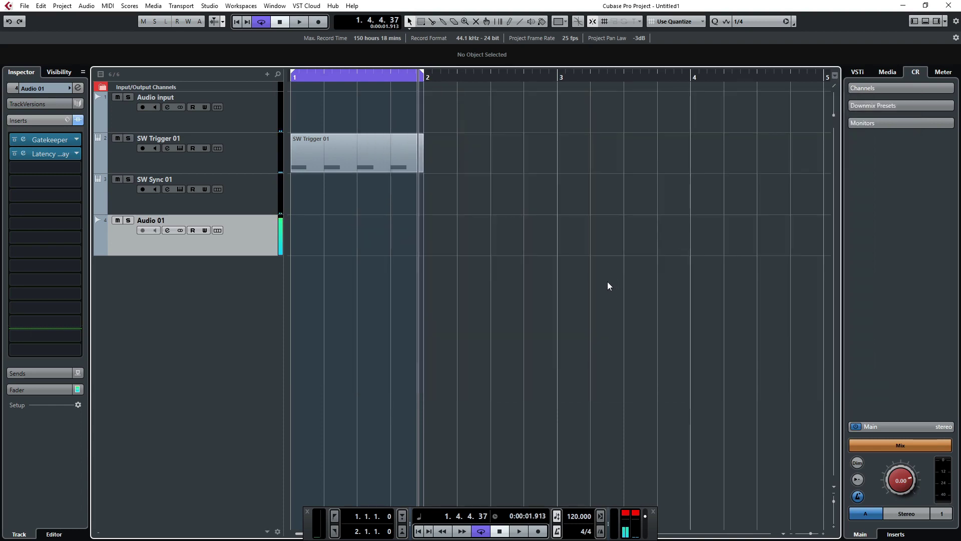